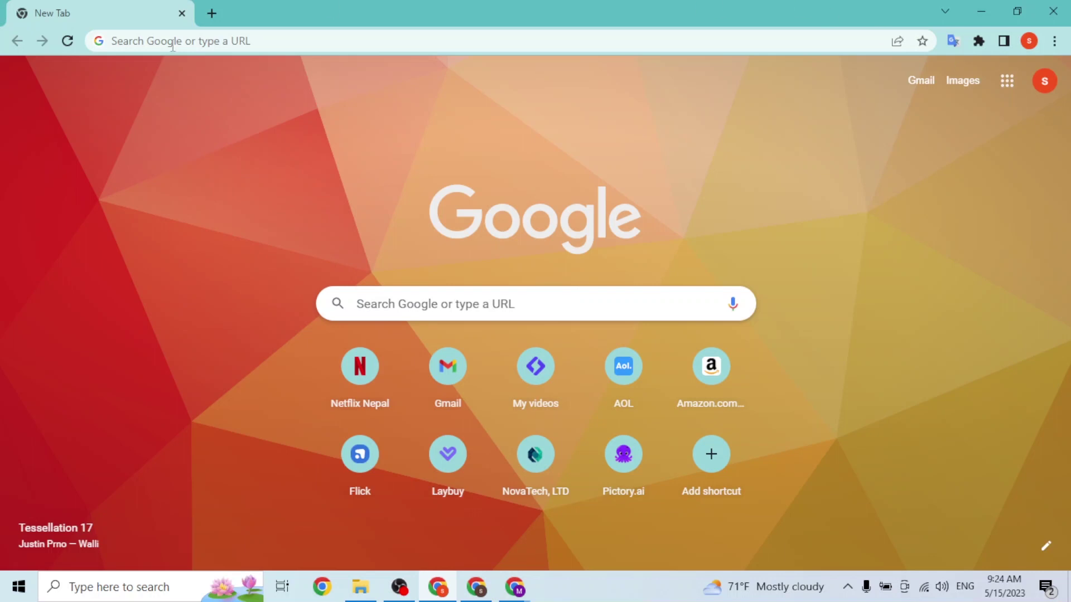
Focus the address bar on Chrome's New Tab page to enter a web address.
{"action": "left_click", "coordinate": [196, 42]}
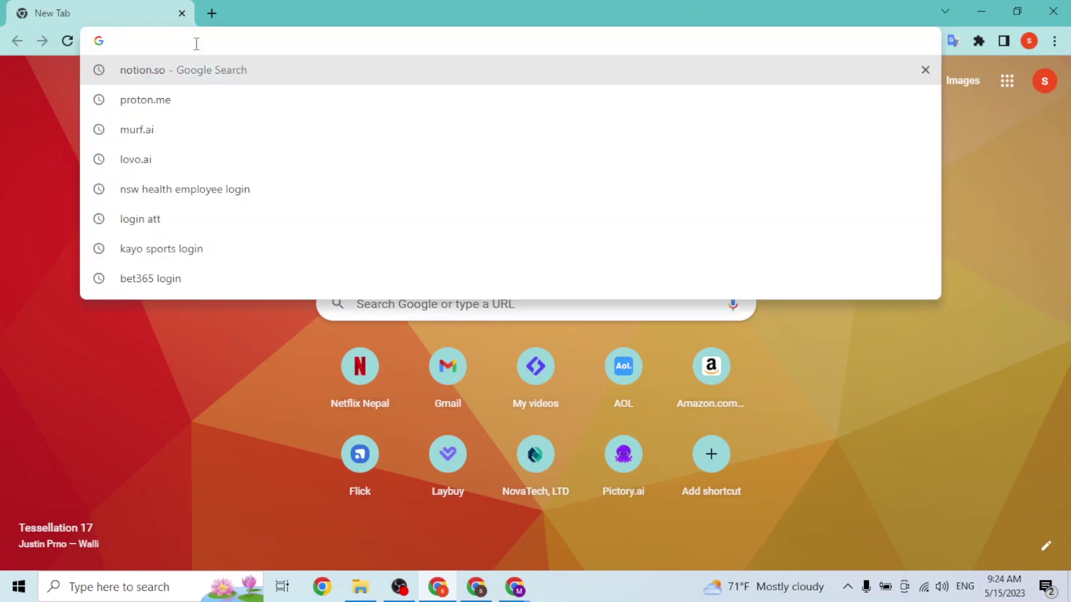
{"action": "type", "text": "talkt"}
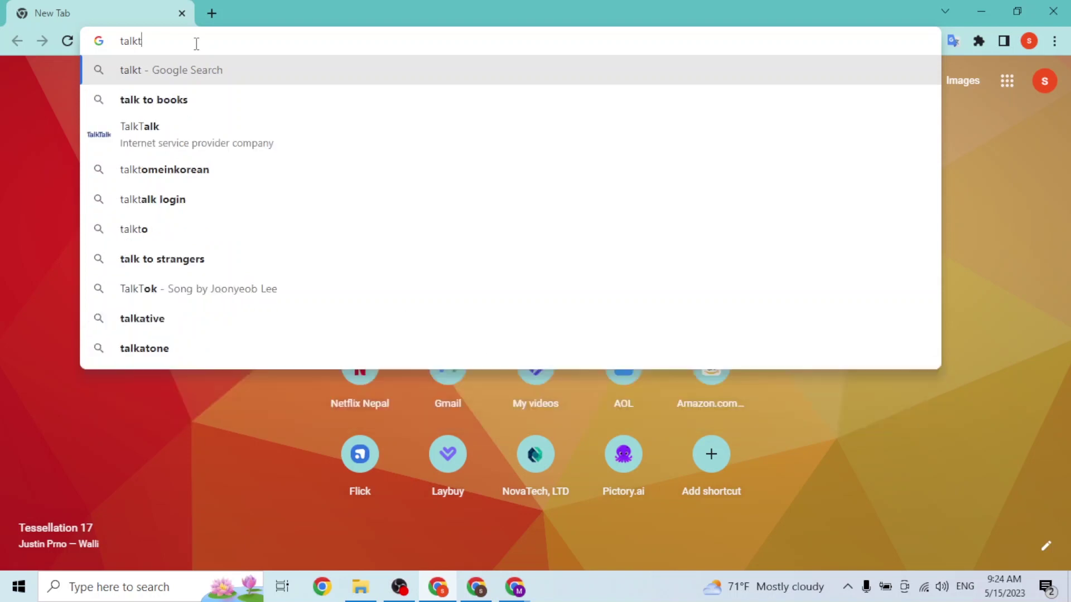
{"action": "type", "text": "alk.co.u"}
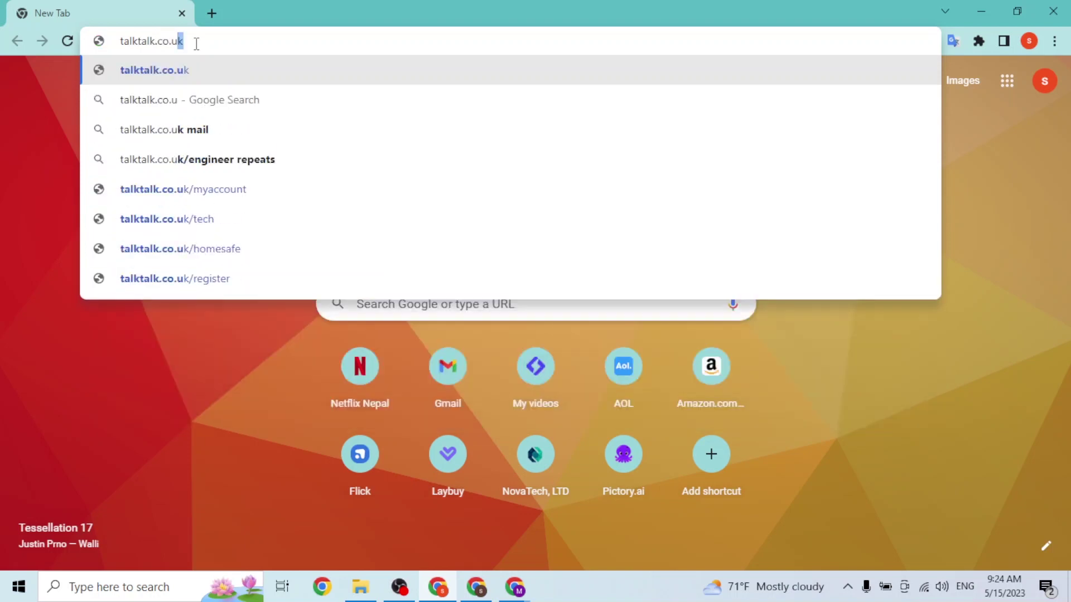
{"action": "type", "text": "k"}
Load talktalk.co.uk, which opens the TalkTalk homepage at new.talktalk.co.uk.
{"action": "key", "text": "Return"}
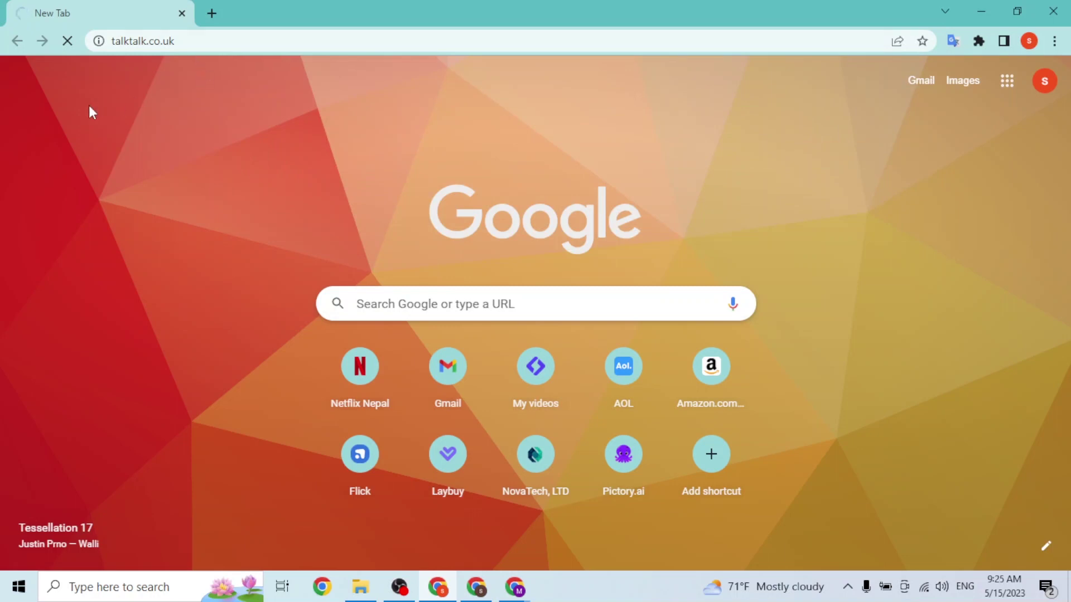
{"action": "left_click", "coordinate": [162, 41]}
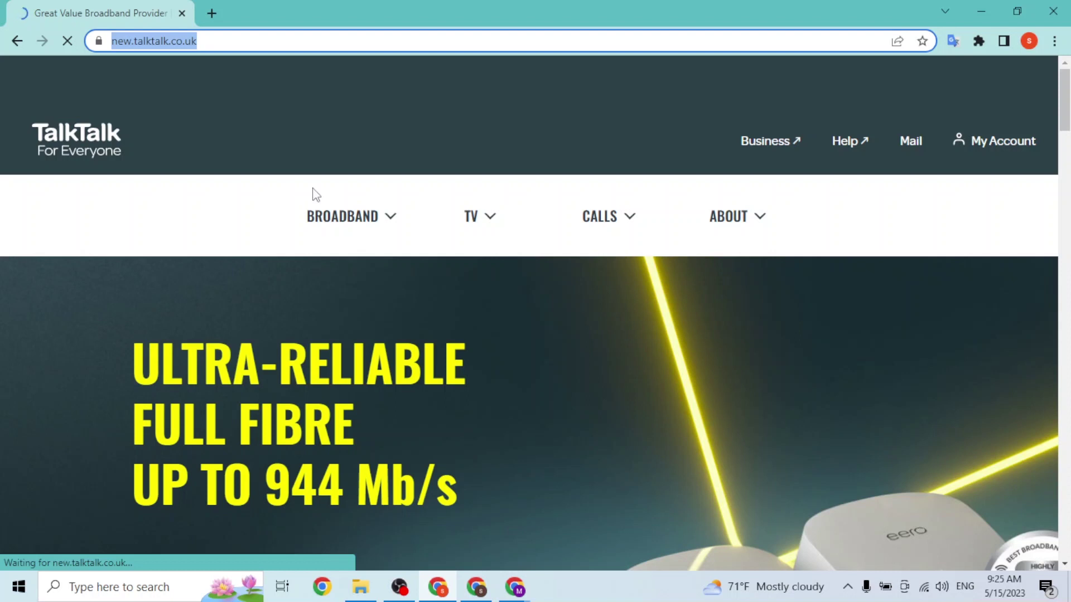
{"action": "scroll", "coordinate": [365, 188], "scroll_direction": "down", "scroll_amount": 1}
{"action": "scroll", "coordinate": [366, 185], "scroll_direction": "down", "scroll_amount": 1}
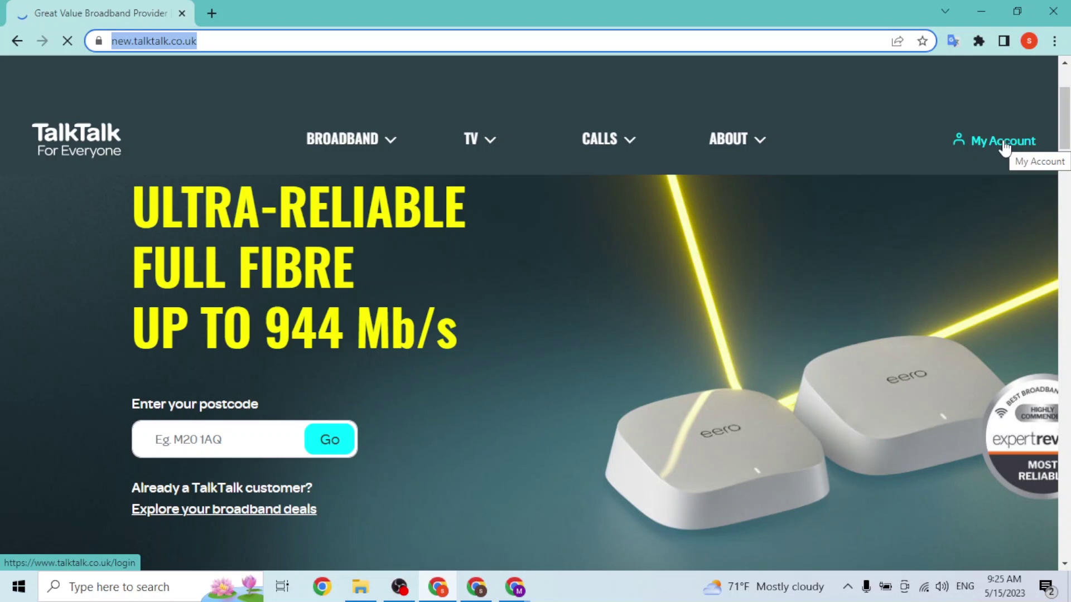
Go from the TalkTalk home page to the My Account login page.
{"action": "left_click", "coordinate": [1004, 146]}
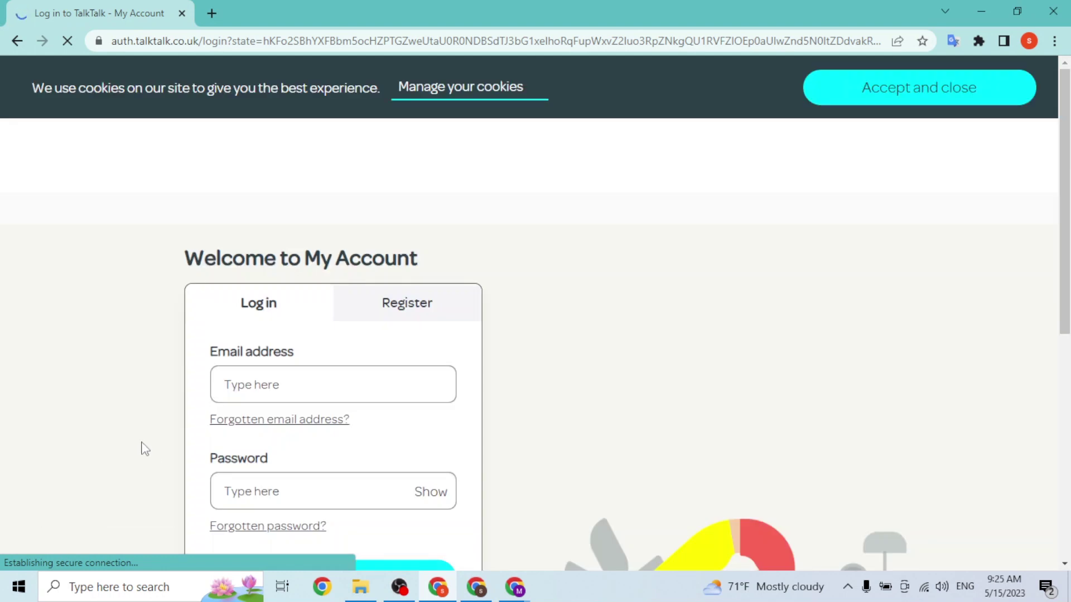
{"action": "scroll", "coordinate": [110, 336], "scroll_direction": "up", "scroll_amount": 1}
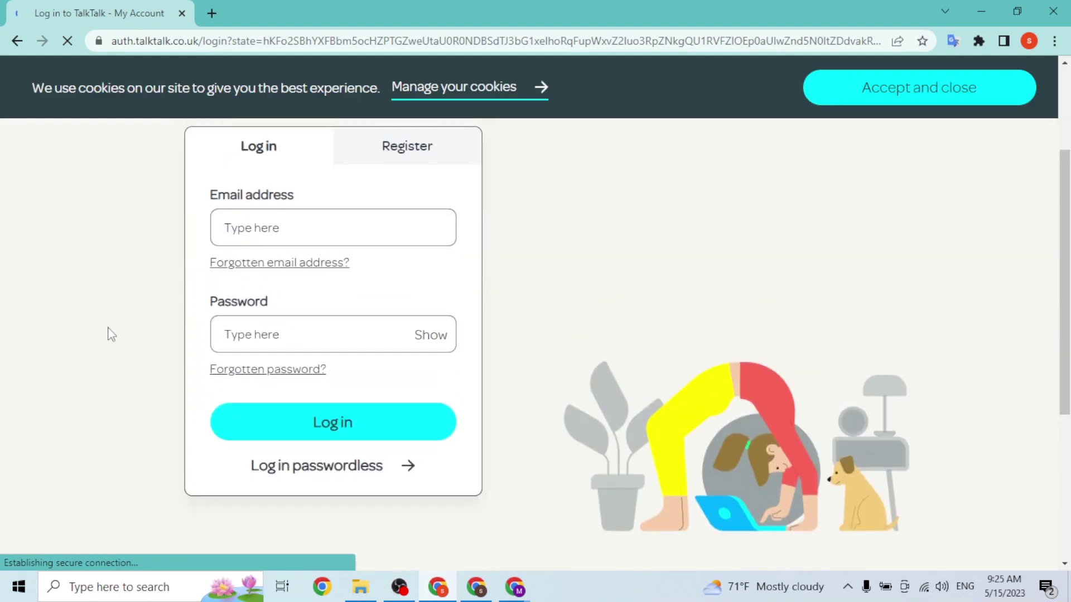
Compare the Register and Log in tabs, then select the Log in form's email field.
{"action": "left_click", "coordinate": [402, 159]}
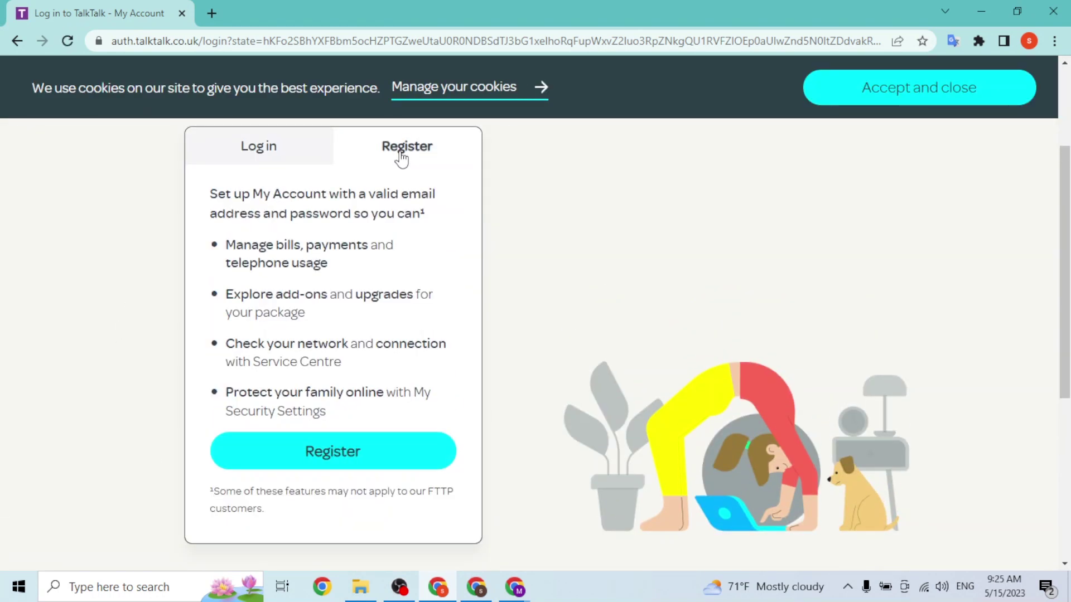
{"action": "left_click", "coordinate": [245, 164]}
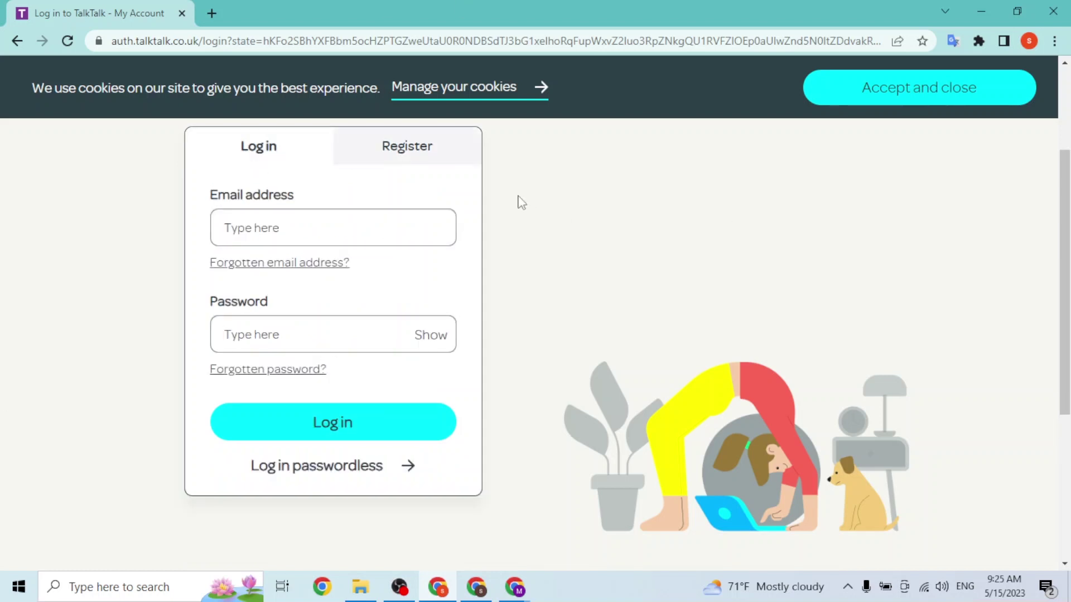
{"action": "left_click", "coordinate": [451, 160]}
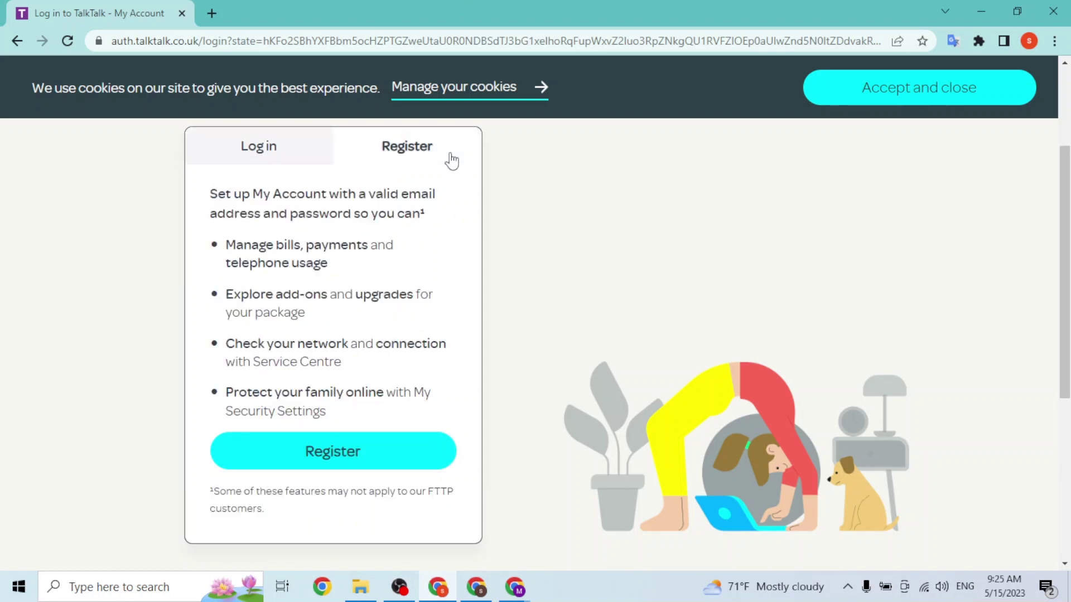
{"action": "left_click", "coordinate": [274, 162]}
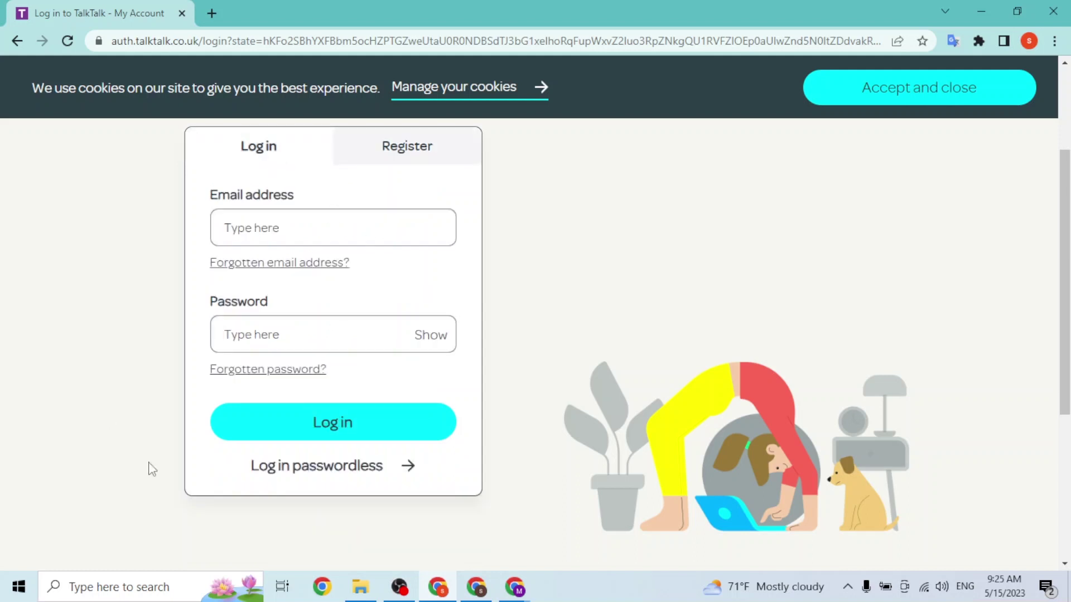
{"action": "left_click", "coordinate": [311, 228]}
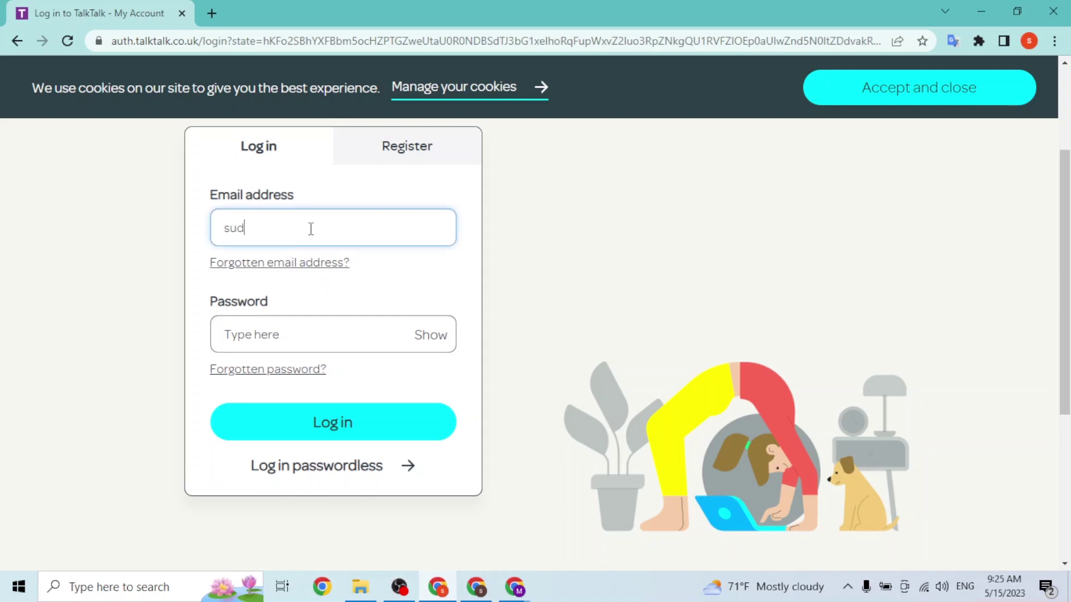
Move from the completed email address to the password field.
{"action": "key", "text": "Tab"}
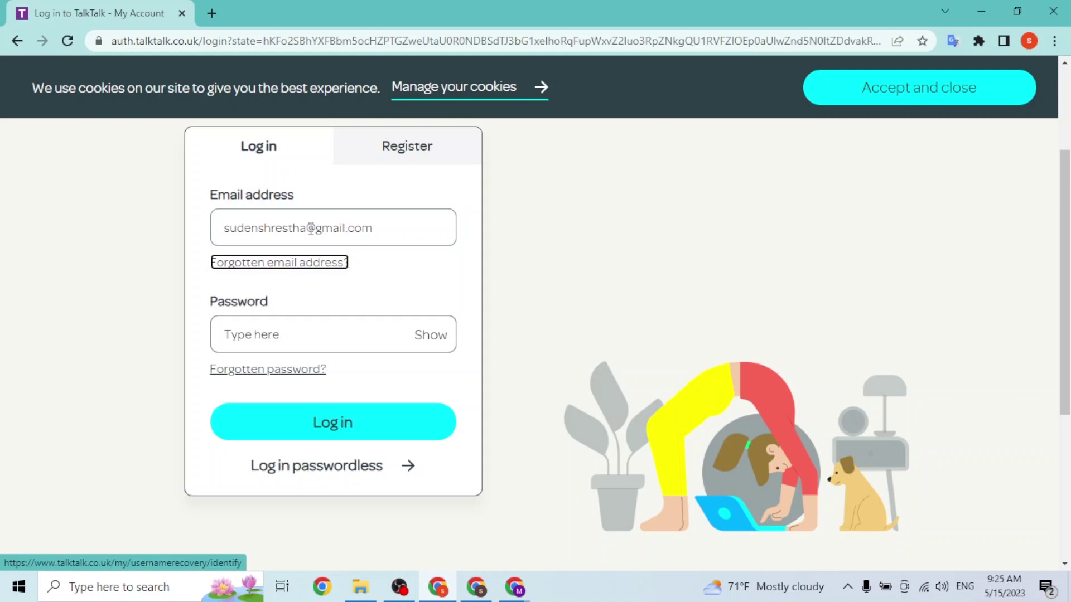
{"action": "key", "text": "Tab"}
{"action": "type", "text": "******"}
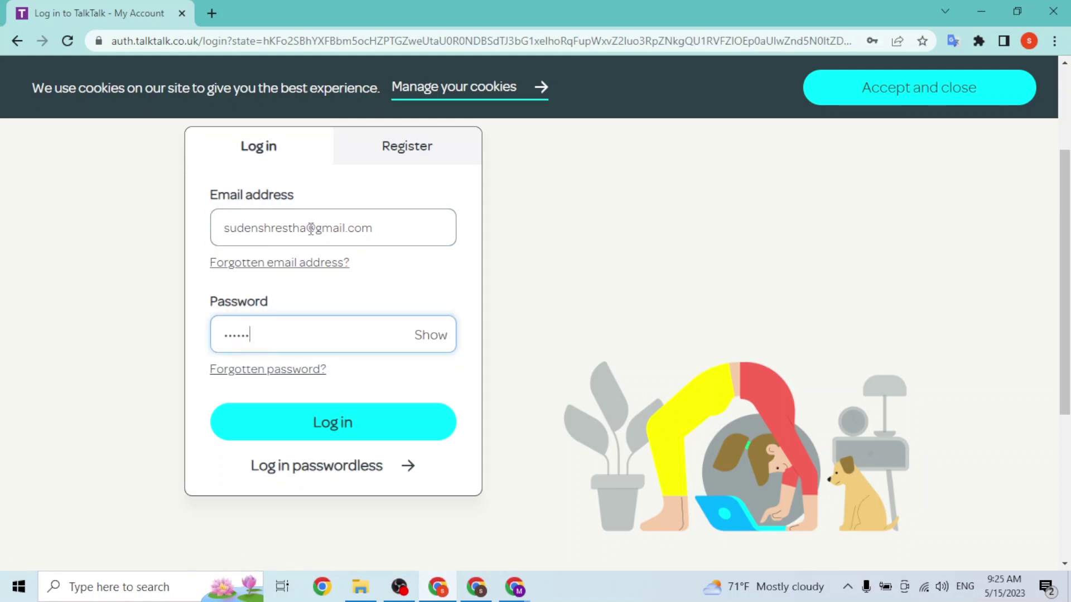
{"action": "type", "text": "*******"}
{"action": "left_click", "coordinate": [391, 232]}
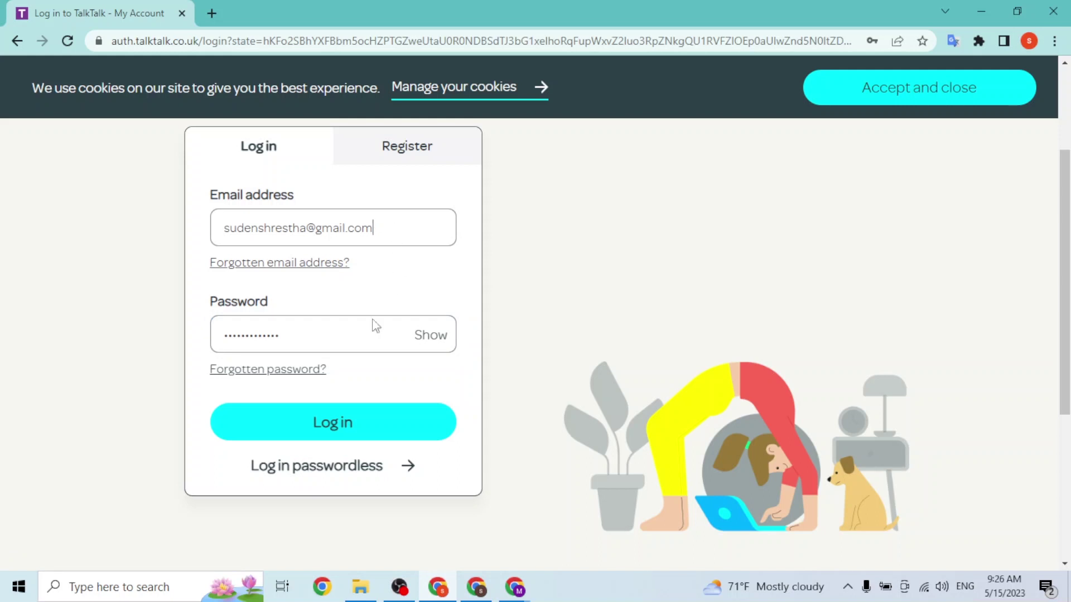
{"action": "left_click", "coordinate": [312, 338]}
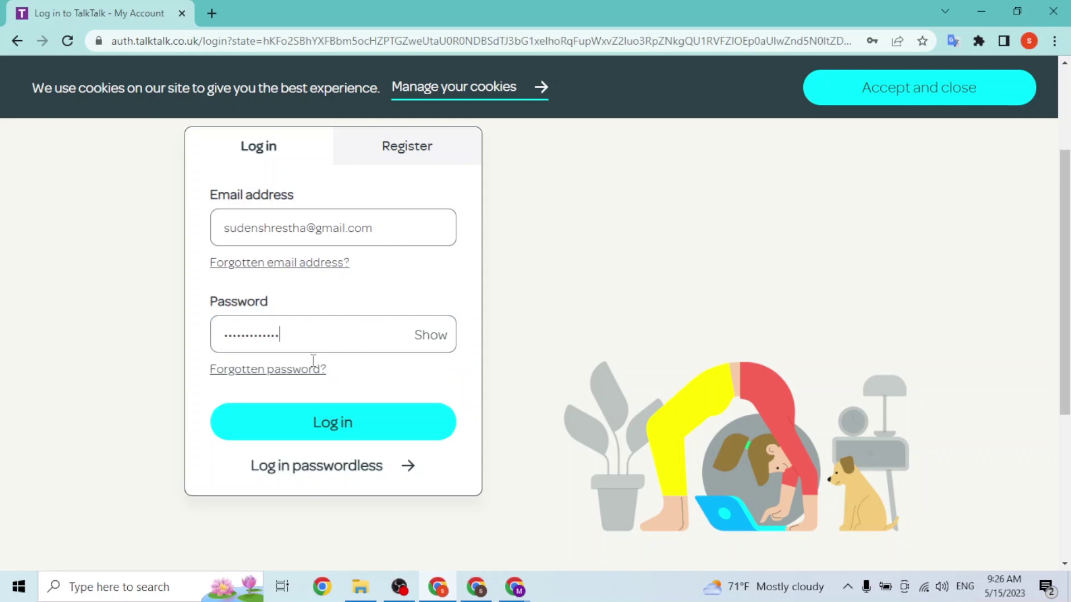